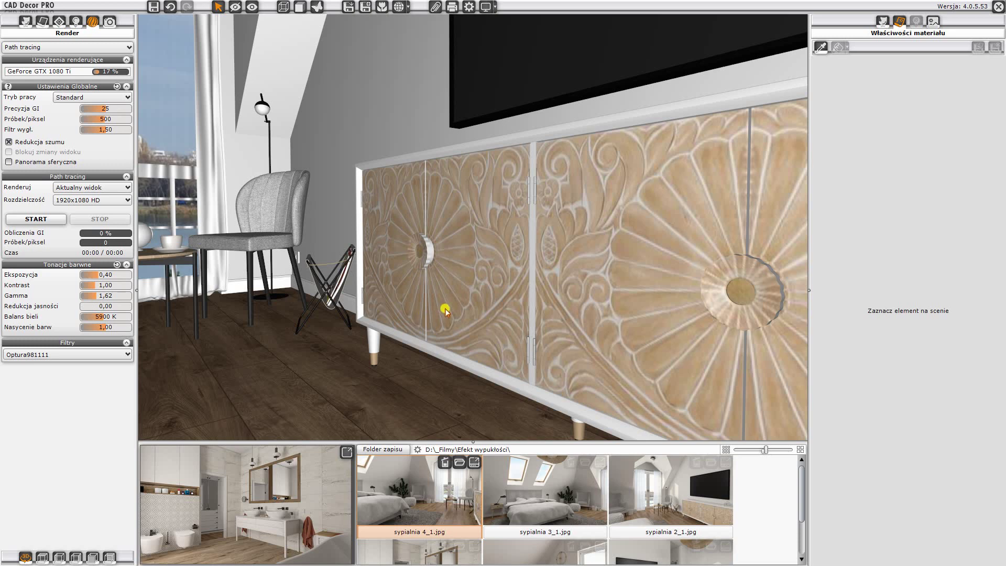
# - Give the sideboard's carved-pattern material a 1% bump effect and start a path-traced render
pyautogui.moveTo(445, 310)
pyautogui.mouseDown(button='middle')
pyautogui.moveTo(478, 310)
pyautogui.moveTo(442, 243)
pyautogui.moveTo(440, 310)
pyautogui.moveTo(443, 290)
pyautogui.mouseUp(button='middle')
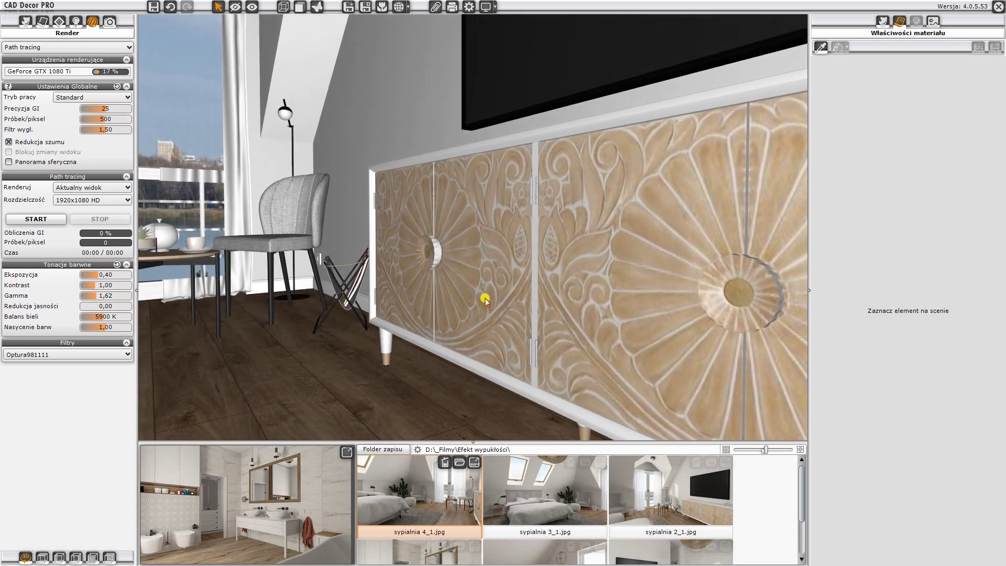
pyautogui.click(482, 275)
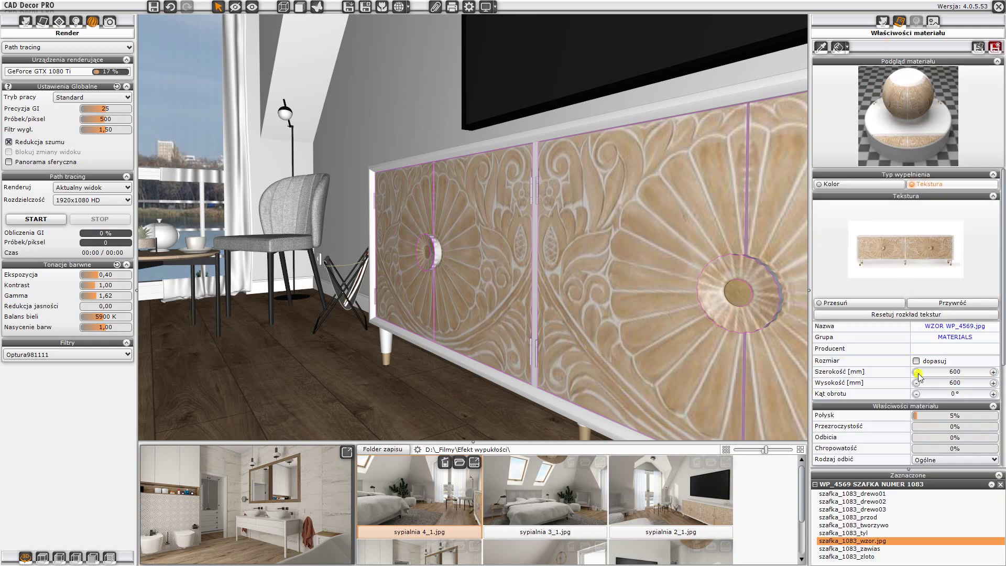
pyautogui.scroll(-3, 933, 397)
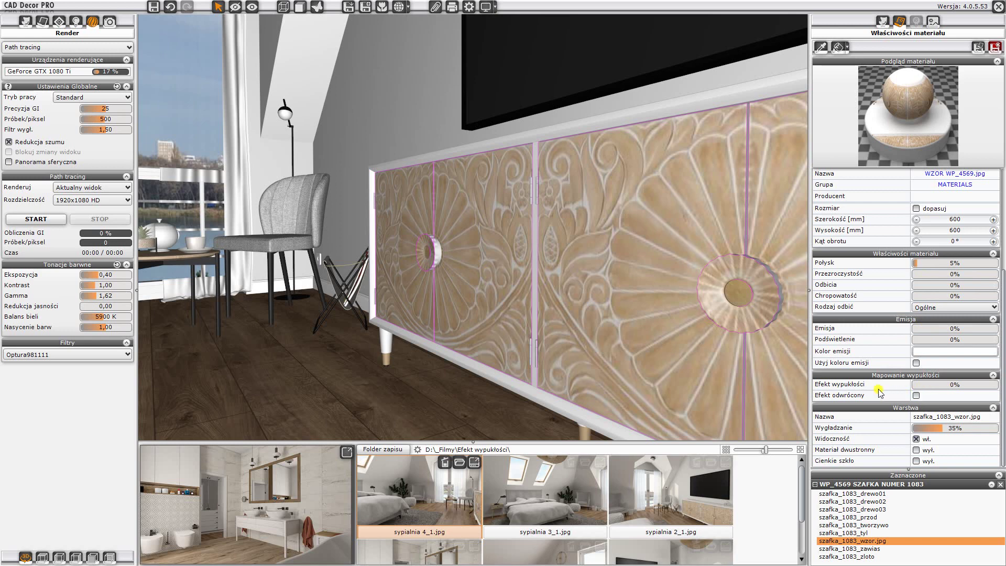
pyautogui.doubleClick(917, 387)
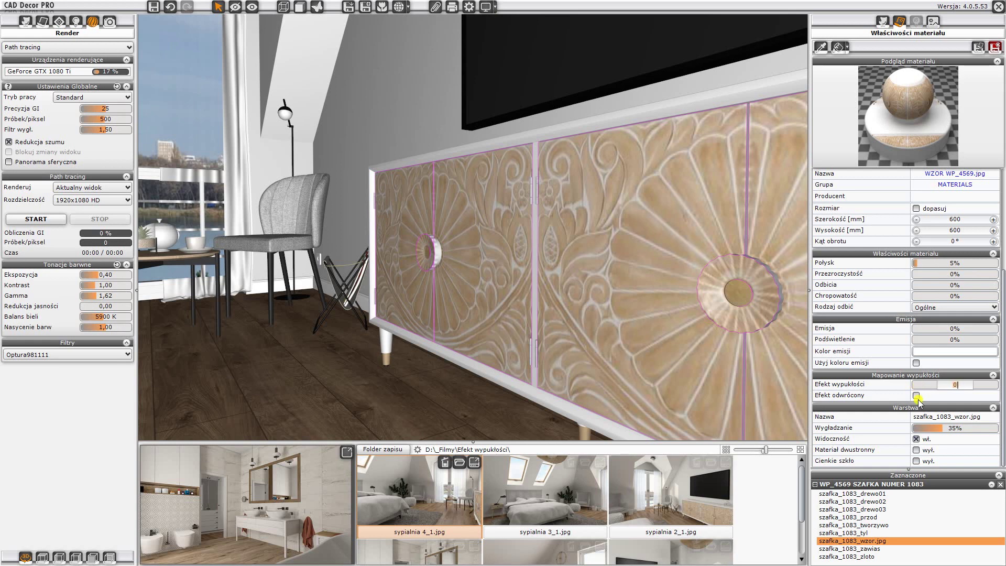
pyautogui.write('1')
pyautogui.press('Return')
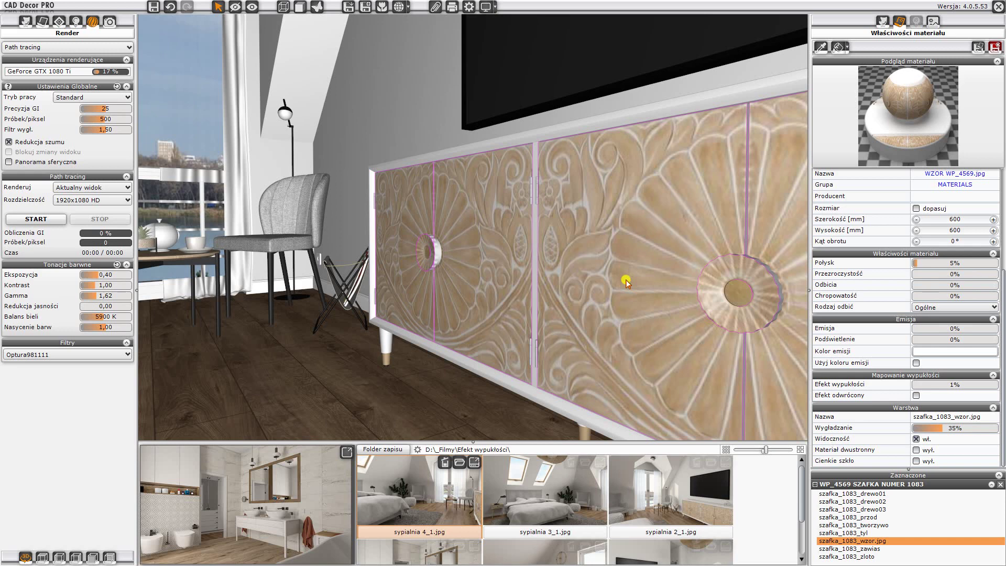
pyautogui.click(53, 219)
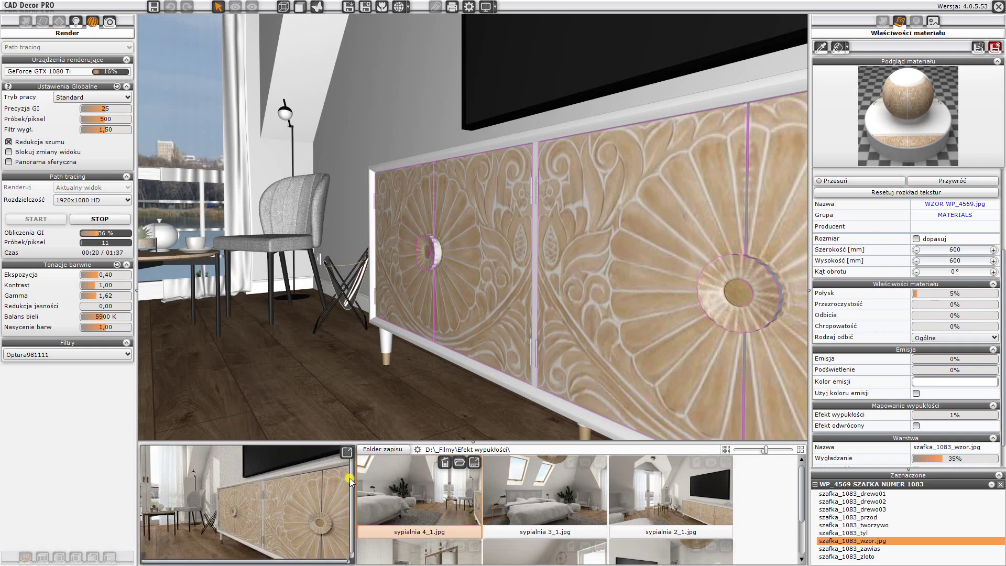
# - Raise the carved pattern's bump effect to 20% while viewing the render full size
pyautogui.click(348, 452)
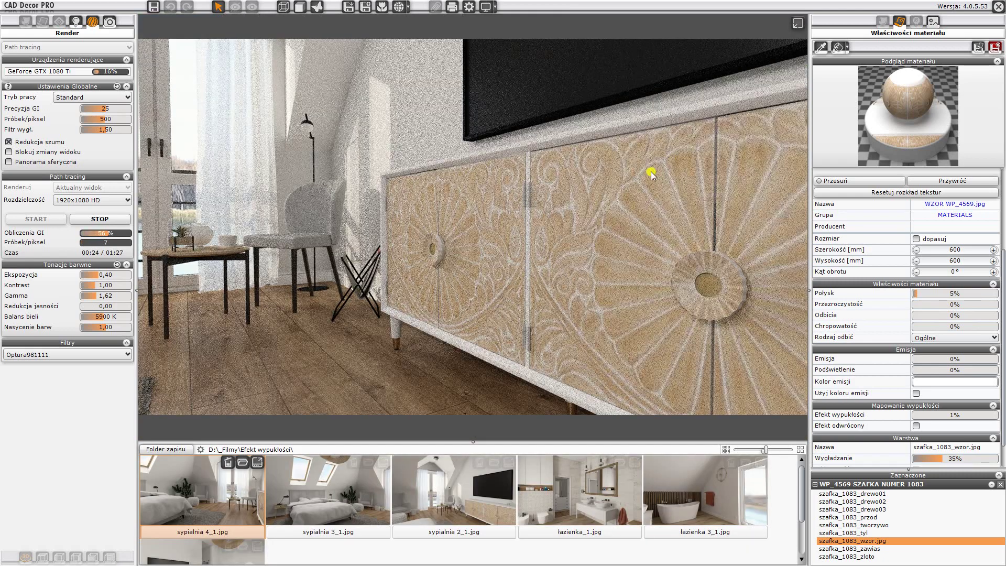
pyautogui.doubleClick(930, 417)
pyautogui.write('20')
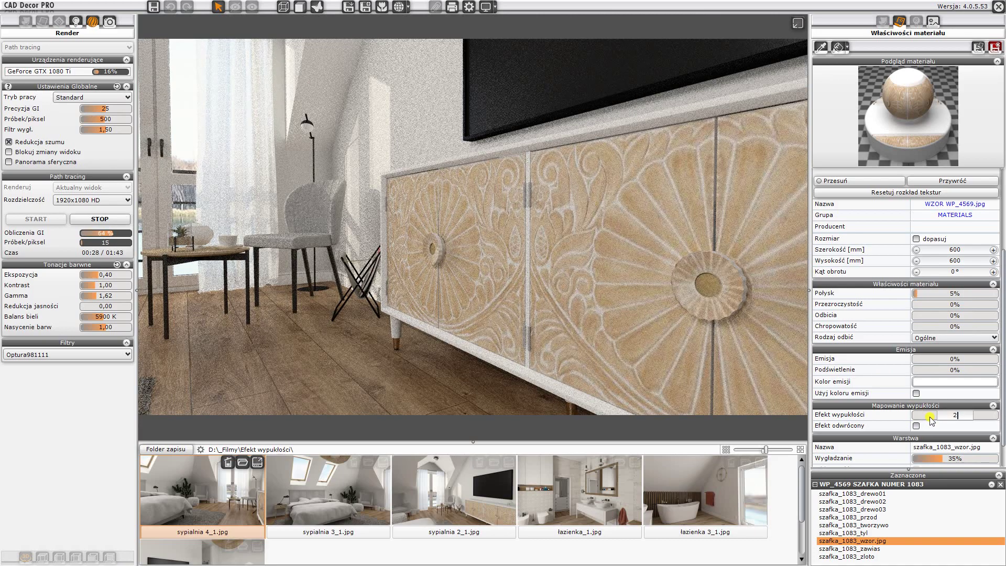
pyautogui.press('Return')
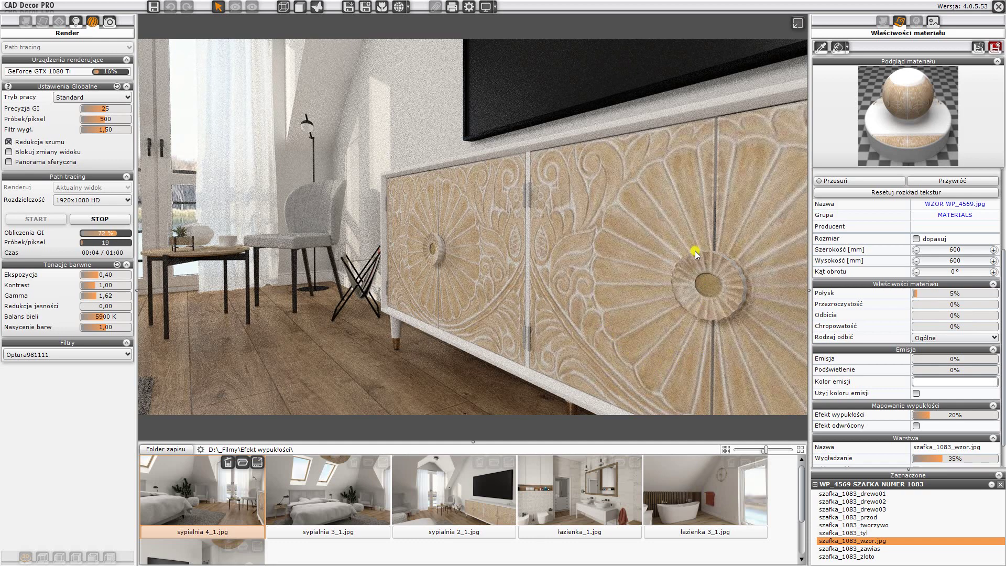
pyautogui.click(797, 23)
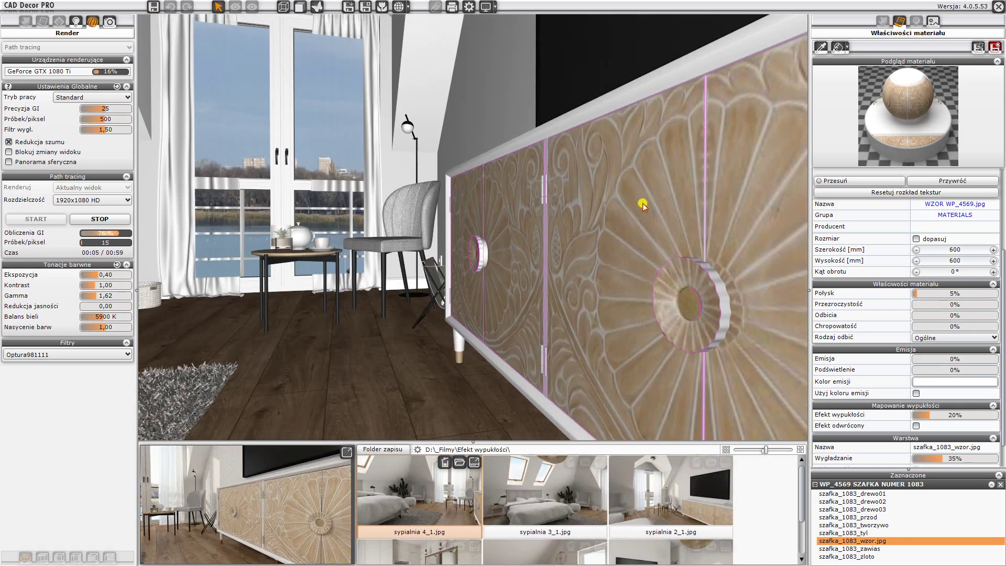
# - Zoom out to a wider room angle and show the sideboard render full size
pyautogui.scroll(-3, 619, 198)
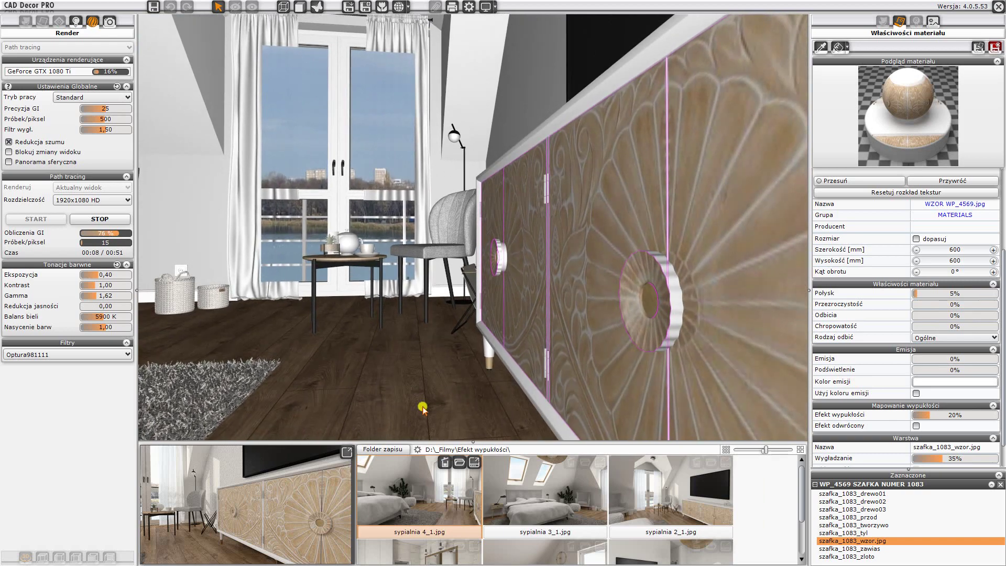
pyautogui.click(345, 453)
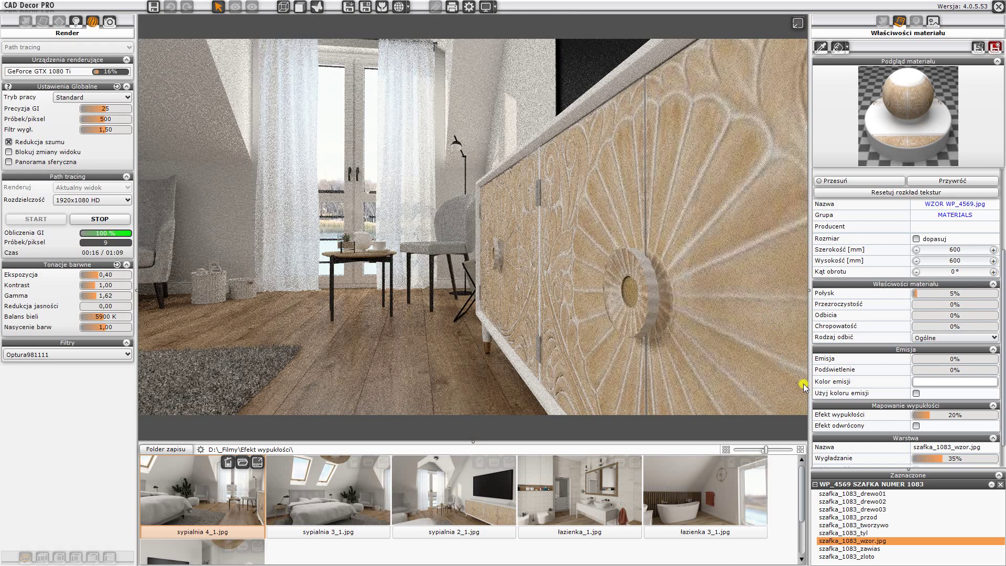
# - Invert the sideboard material's bump and set reflections to 10% and roughness to 50%
pyautogui.click(916, 426)
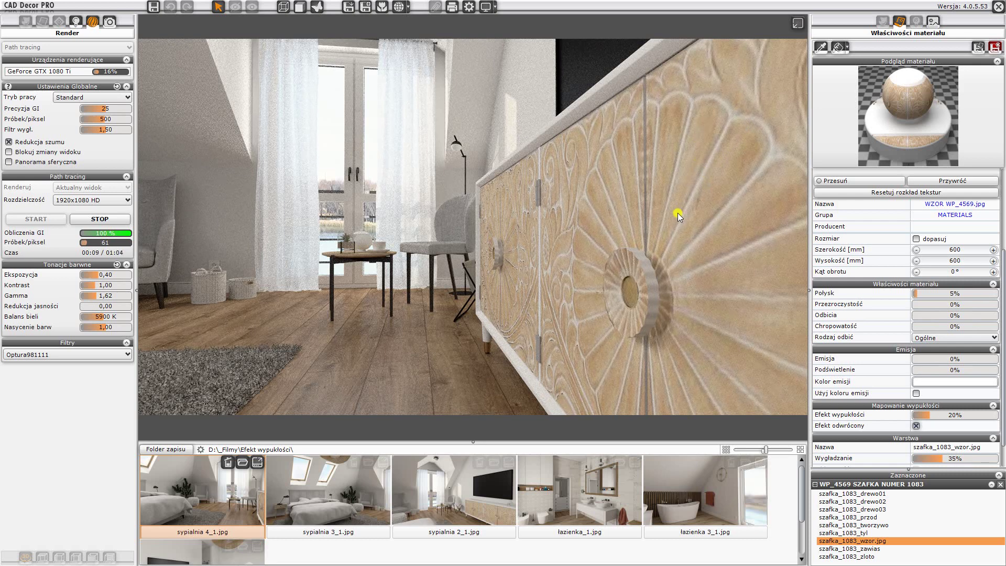
pyautogui.doubleClick(918, 317)
pyautogui.write('10')
pyautogui.press('Return')
pyautogui.write('0')
pyautogui.press('Return')
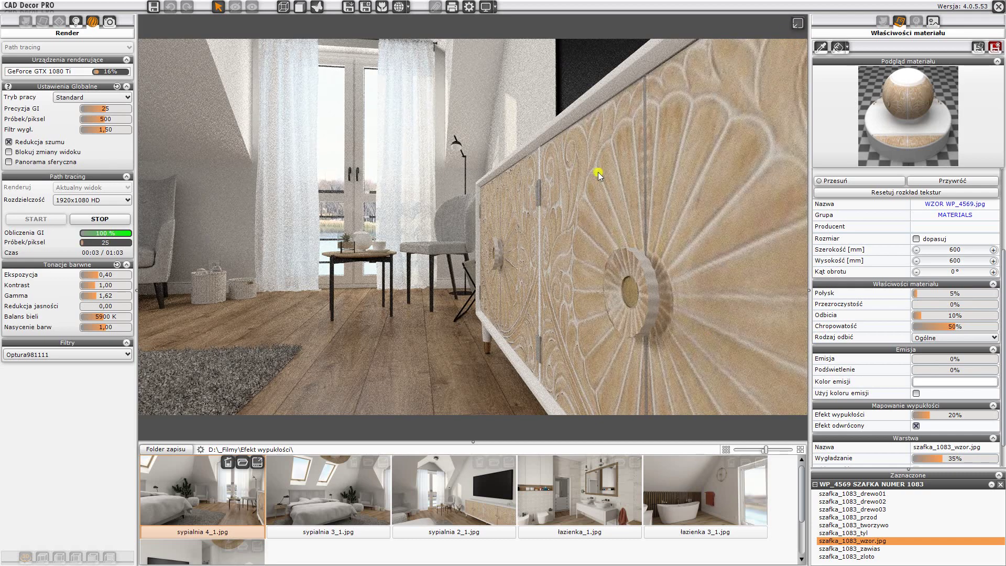
# - Re-render the sideboard front-on, then orbit toward the window, armchairs and wooden floor
pyautogui.click(797, 26)
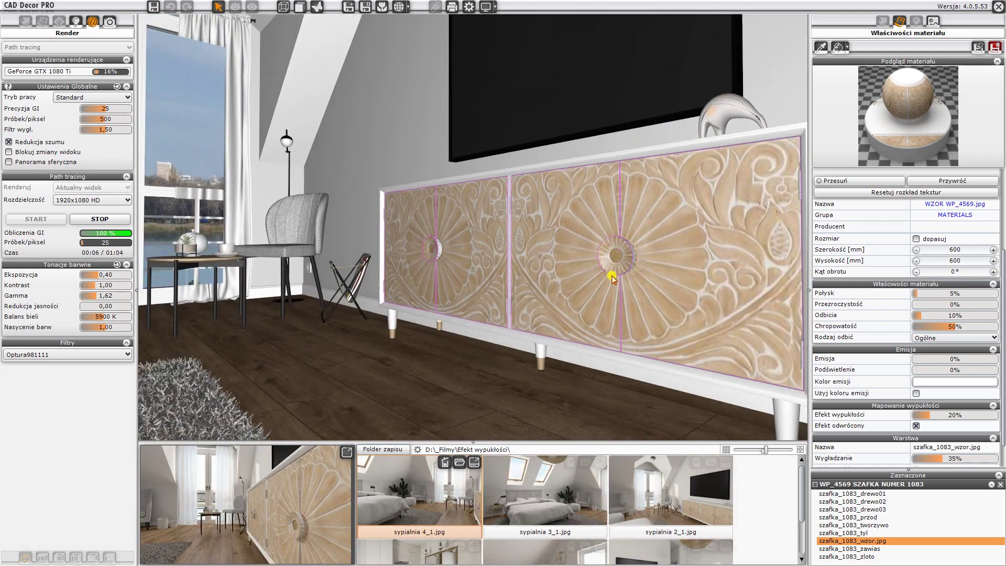
pyautogui.moveTo(612, 278); pyautogui.dragTo(651, 290, button='middle')
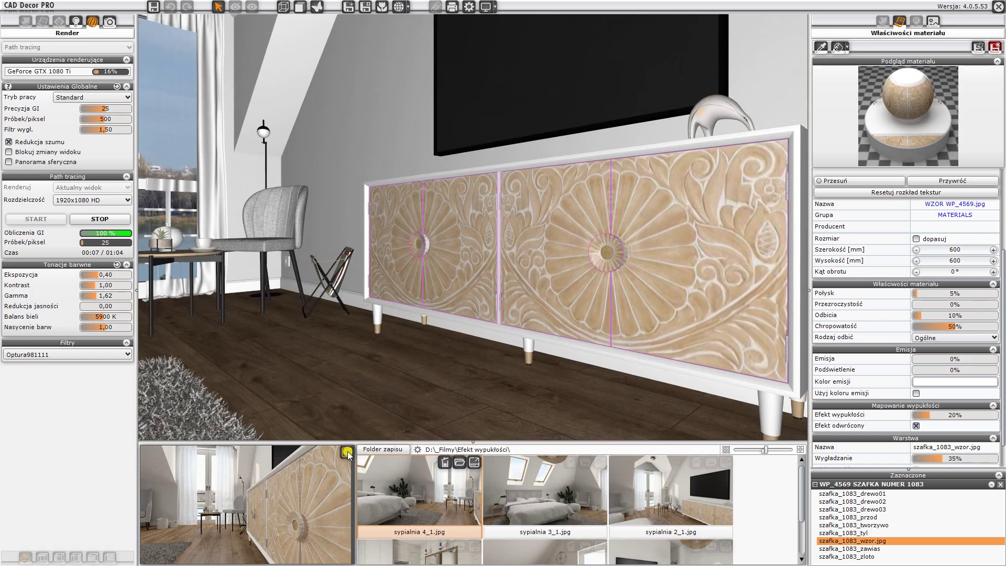
pyautogui.click(346, 452)
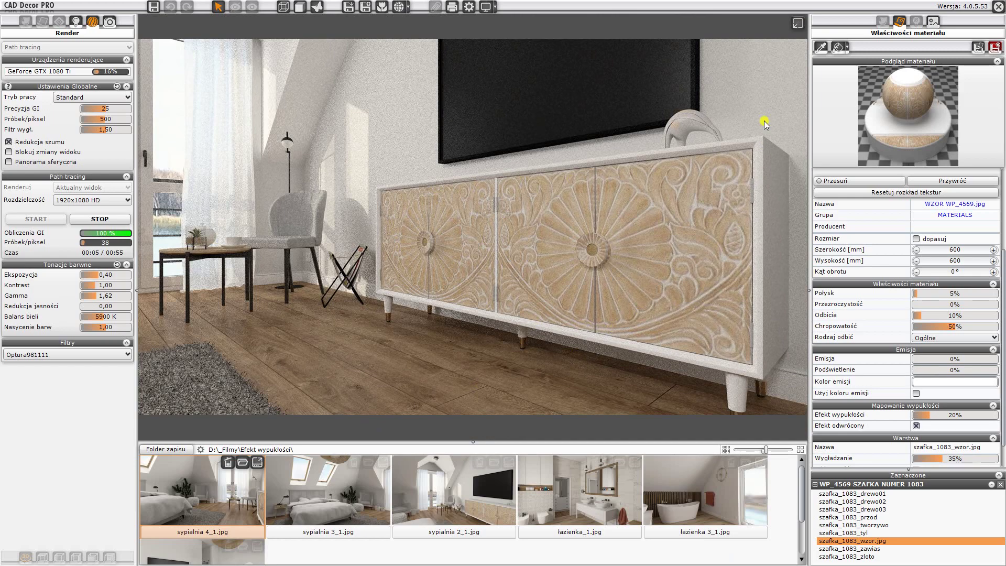
pyautogui.click(798, 24)
pyautogui.moveTo(503, 357); pyautogui.dragTo(565, 318, button='right')
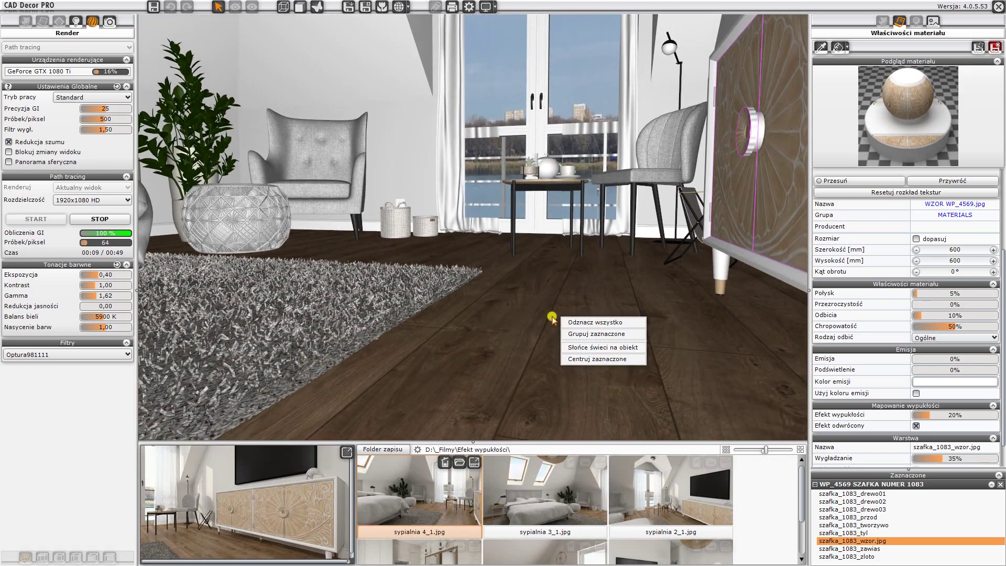
# - Select the wooden floor, bring up its bump mapping settings and show the full render
pyautogui.click(519, 323)
pyautogui.moveTo(510, 335); pyautogui.dragTo(518, 340, button='right')
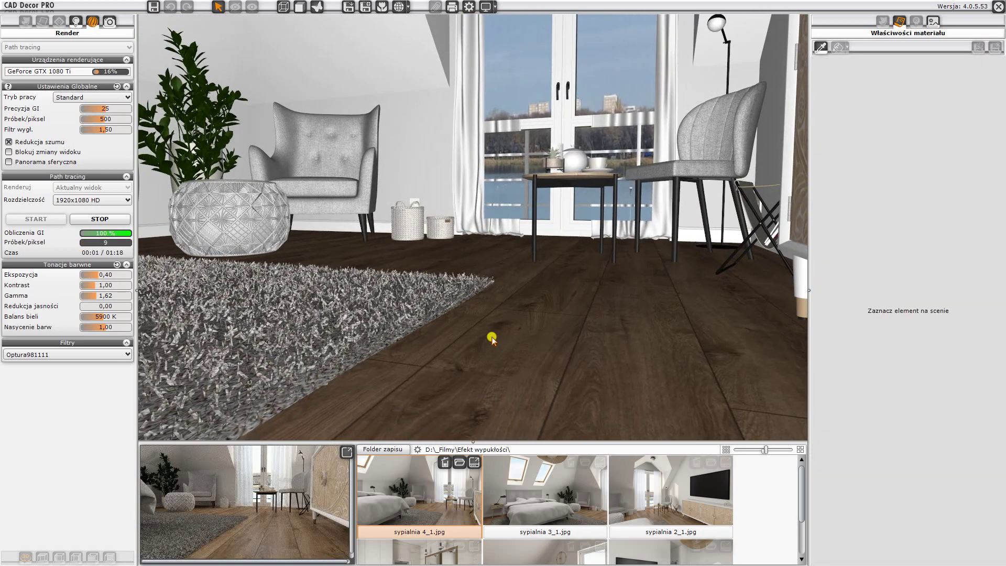
pyautogui.click(518, 339)
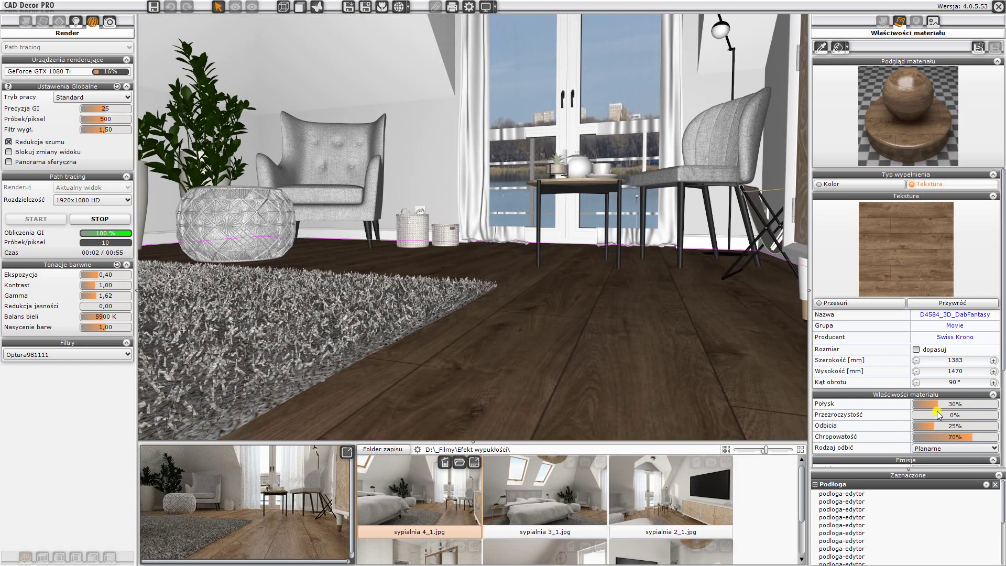
pyautogui.scroll(-3, 939, 411)
pyautogui.scroll(-2, 938, 411)
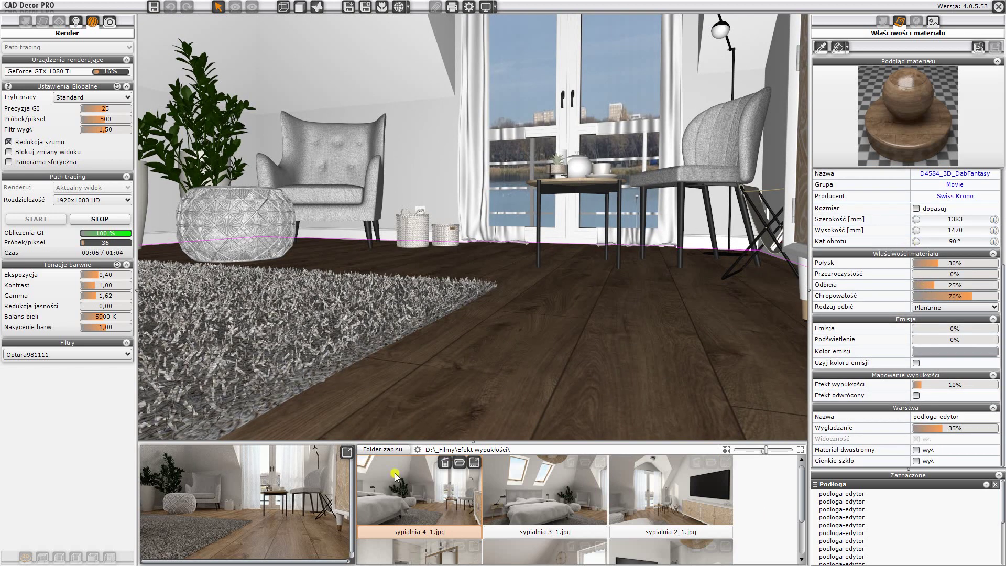
pyautogui.click(346, 452)
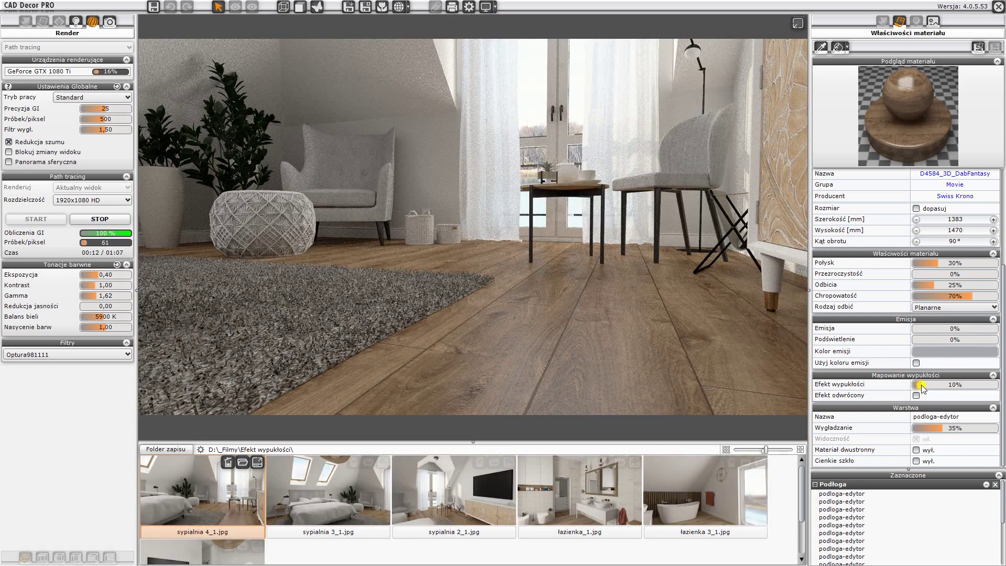
# - Set the wooden floor's bump effect, reflections and roughness all to 0%
pyautogui.moveTo(923, 387); pyautogui.dragTo(902, 389)
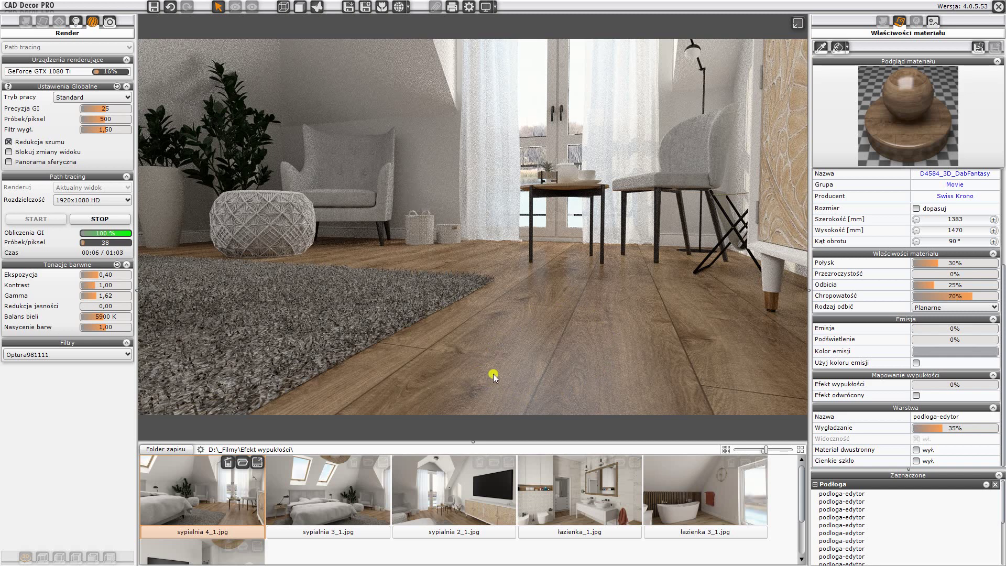
pyautogui.click(928, 286)
pyautogui.moveTo(927, 286)
pyautogui.mouseDown()
pyautogui.moveTo(901, 286)
pyautogui.moveTo(899, 296)
pyautogui.mouseUp()
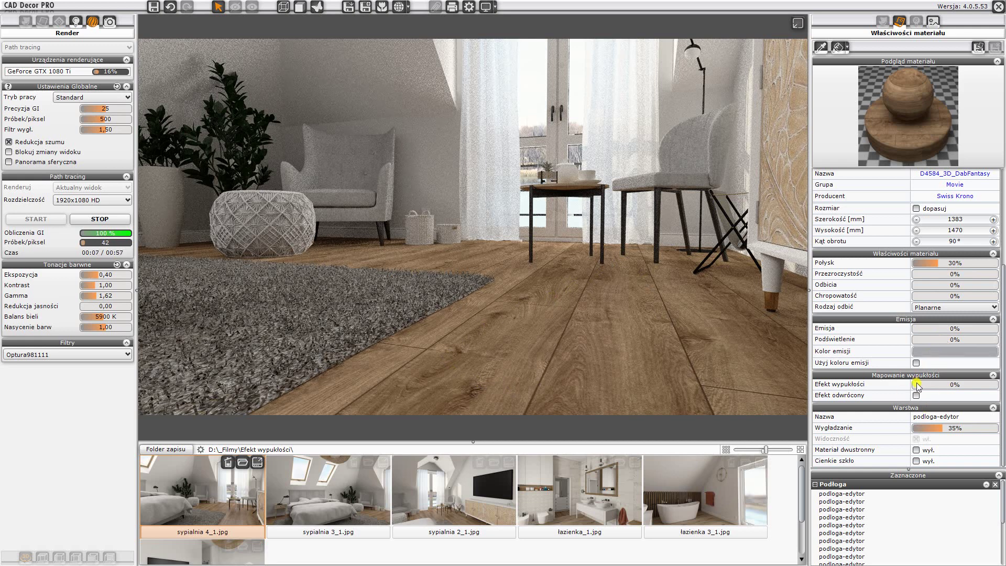
# - Give the floor 44% roughness, 10% bump and 20% reflections
pyautogui.click(922, 286)
pyautogui.doubleClick(925, 290)
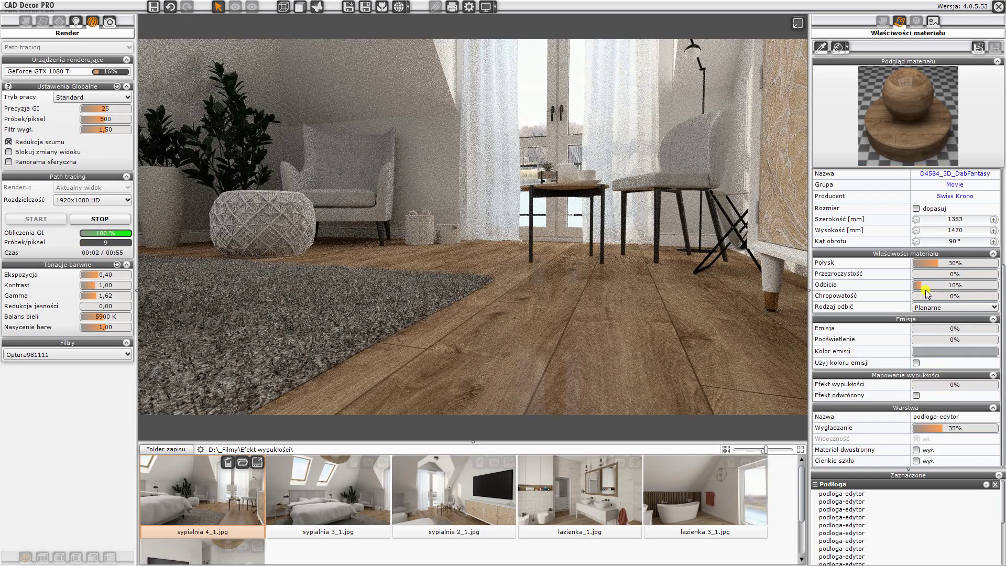
pyautogui.press('Return')
pyautogui.moveTo(920, 295); pyautogui.dragTo(952, 298)
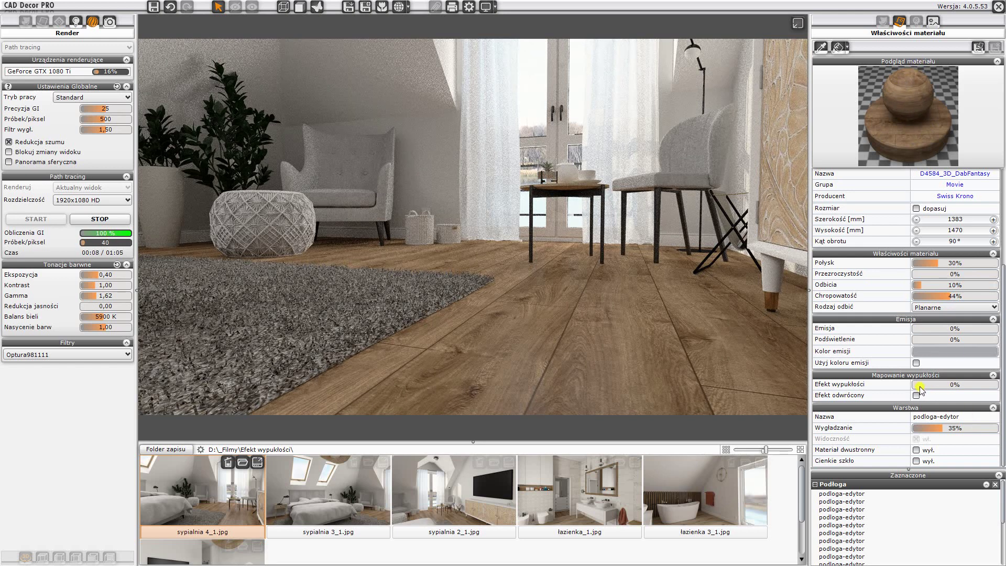
pyautogui.moveTo(914, 387); pyautogui.dragTo(922, 388)
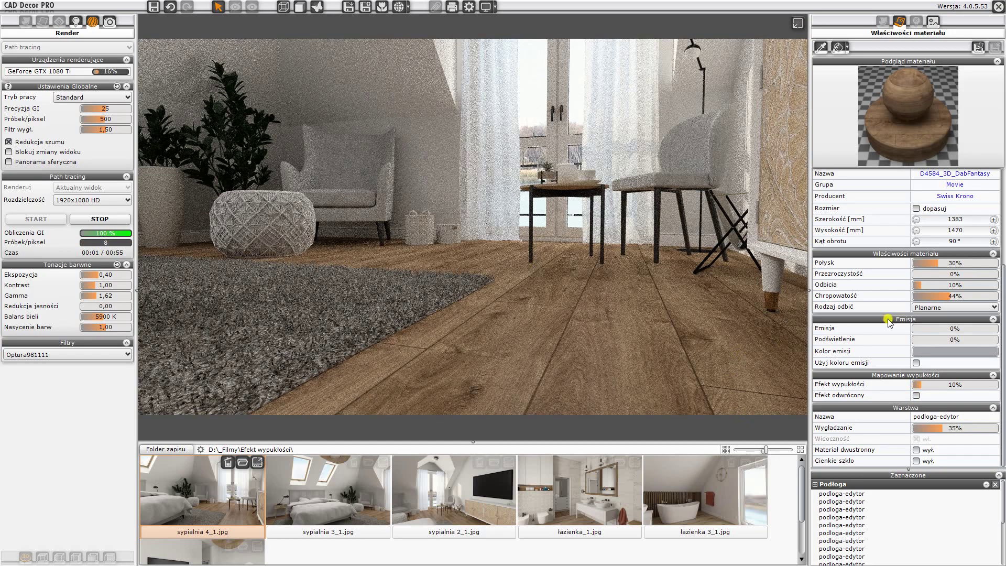
pyautogui.moveTo(920, 287); pyautogui.dragTo(931, 287)
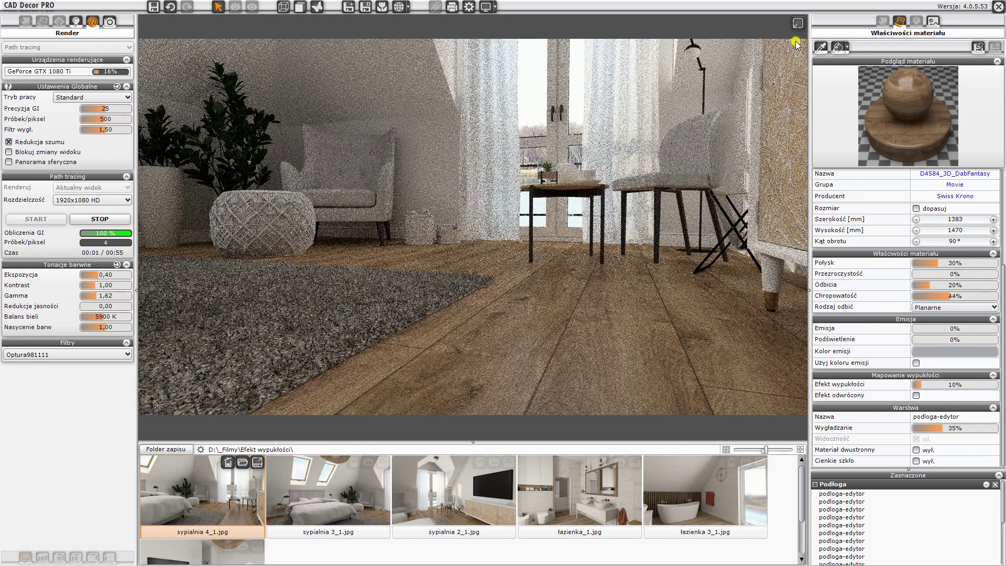
# - Refresh the render view and switch it to the saved bathroom view 'łazienka 5'
pyautogui.click(797, 25)
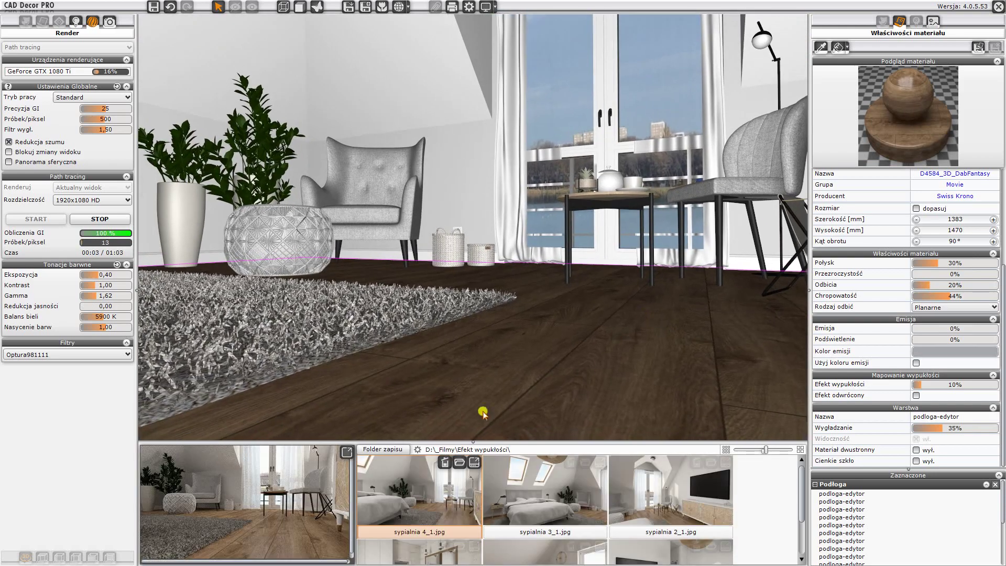
pyautogui.click(348, 451)
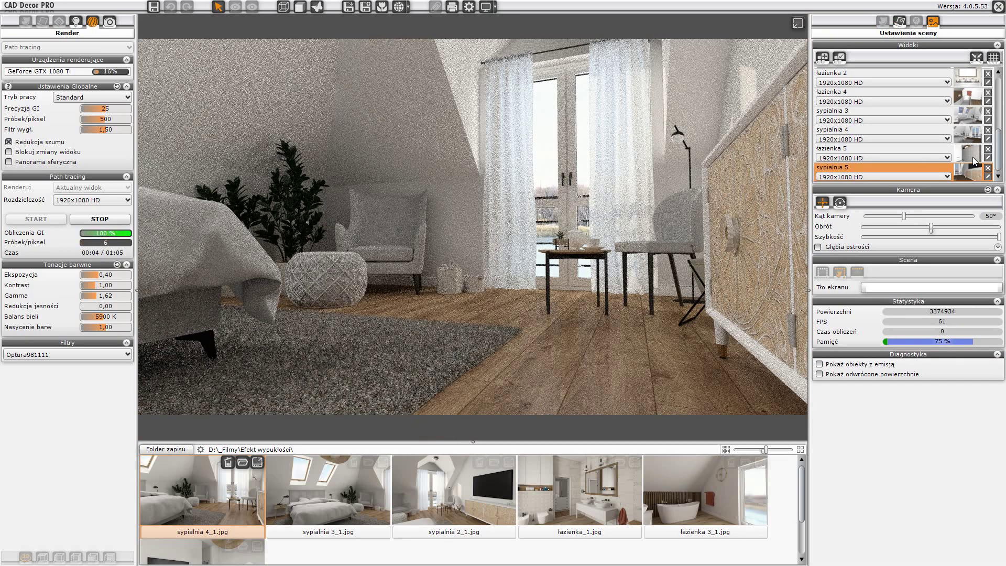
pyautogui.click(974, 158)
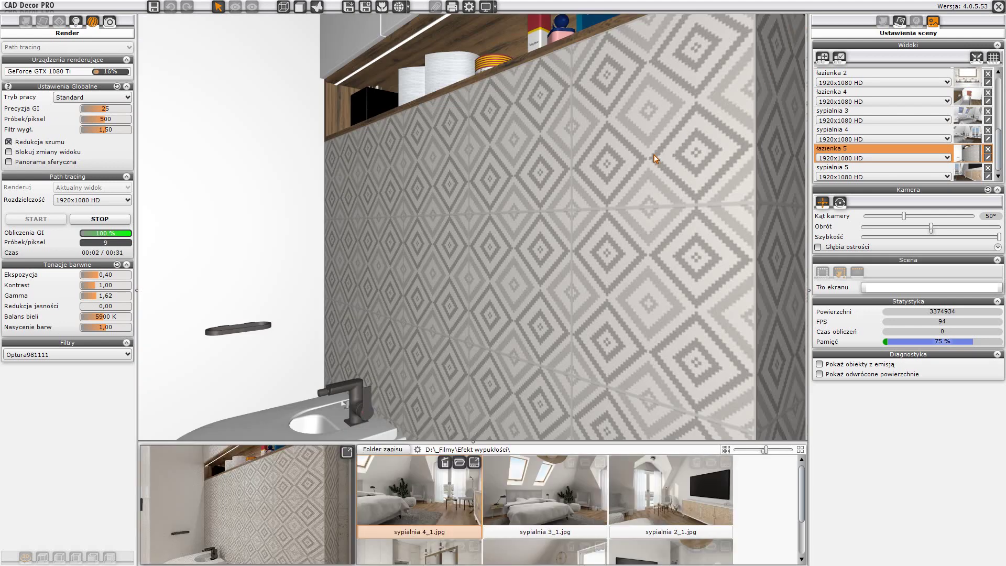
# - Select the PATCHWORK SCANDI STY wall tiles and change their bump effect to 0%, then 20%
pyautogui.click(653, 154)
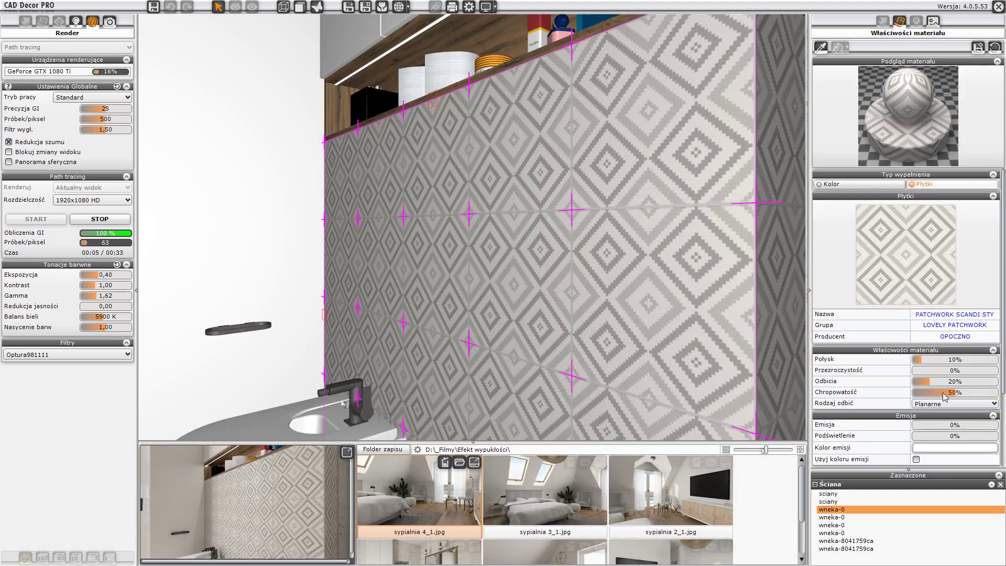
pyautogui.scroll(-3, 940, 393)
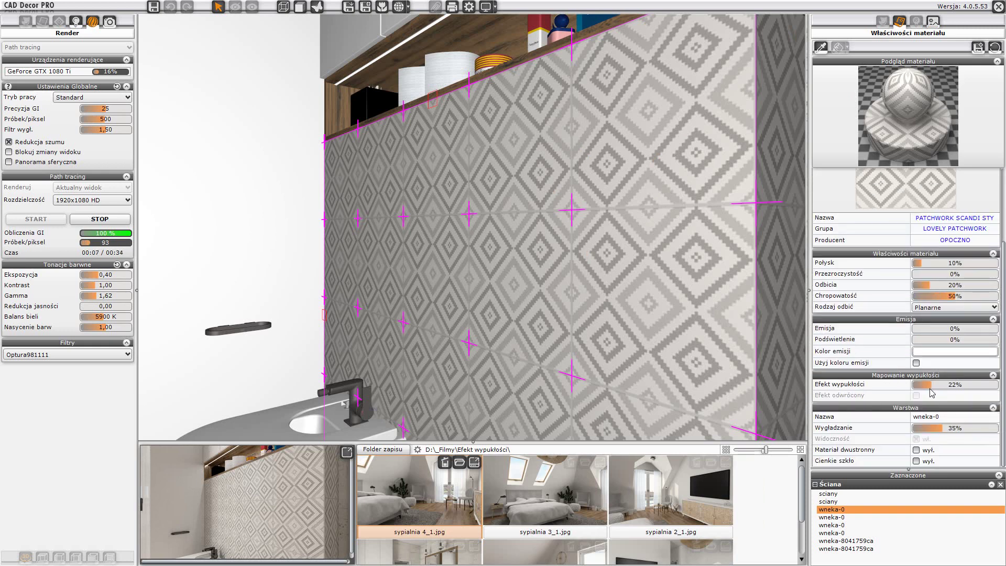
pyautogui.click(347, 453)
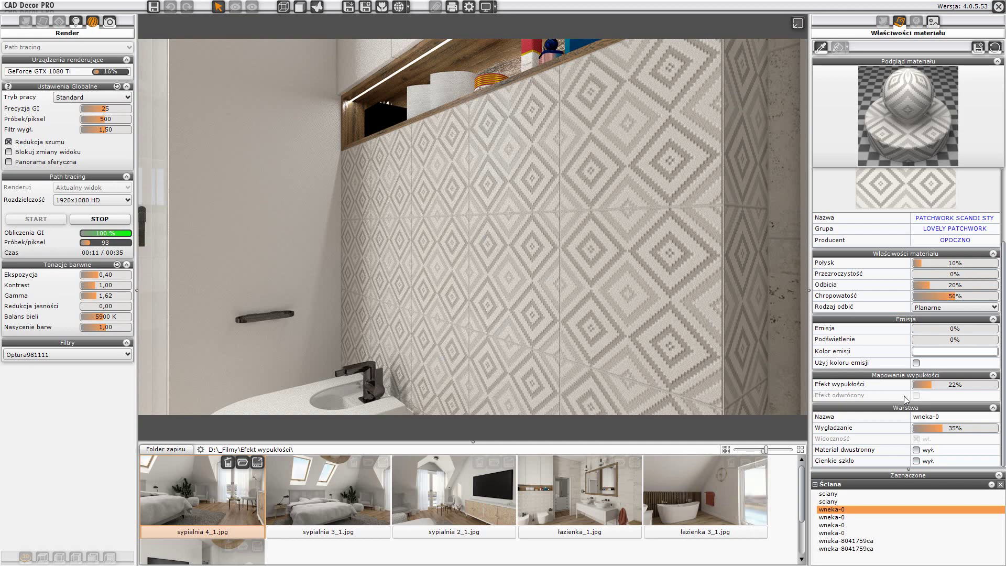
pyautogui.moveTo(932, 391); pyautogui.dragTo(907, 393)
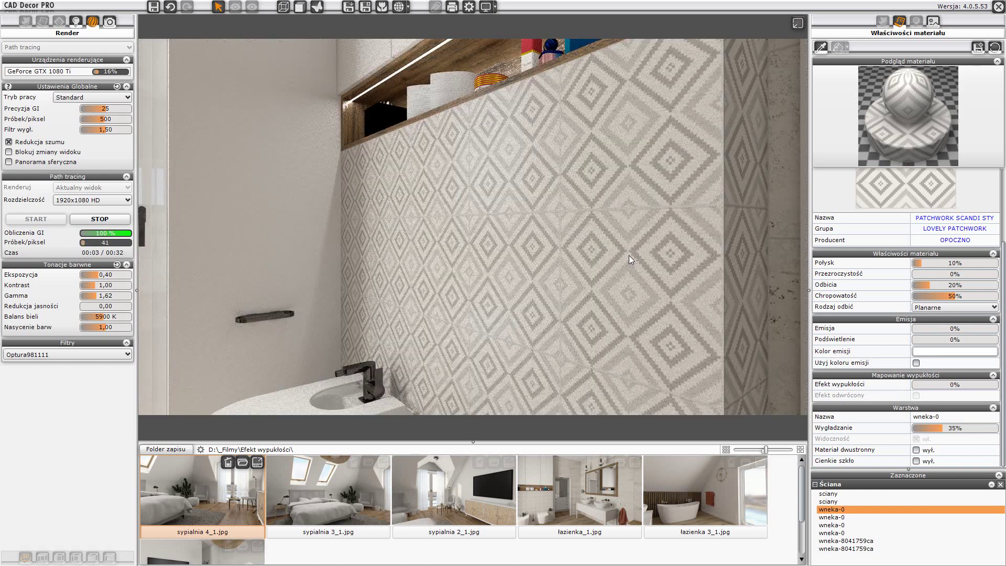
pyautogui.moveTo(917, 390); pyautogui.dragTo(931, 392)
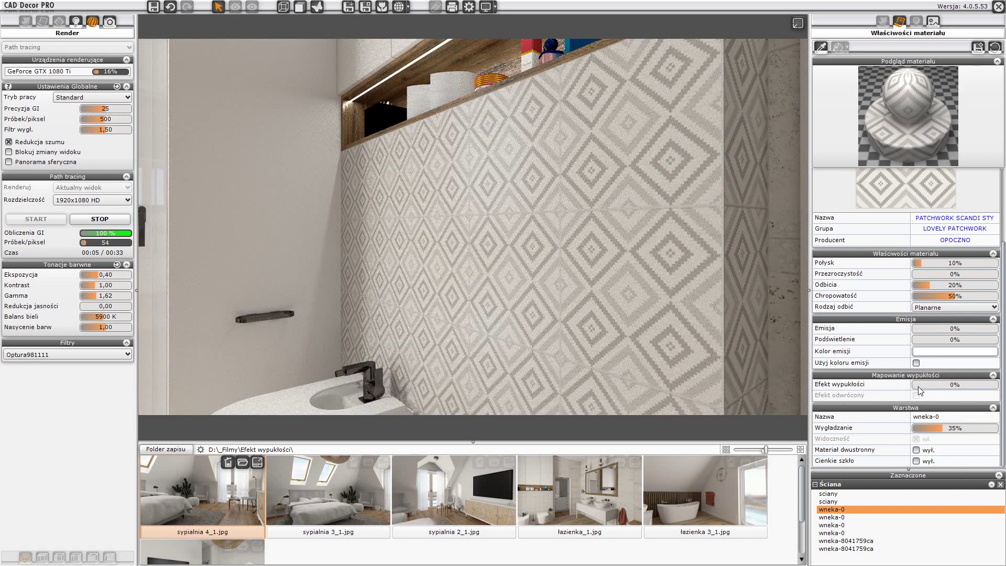